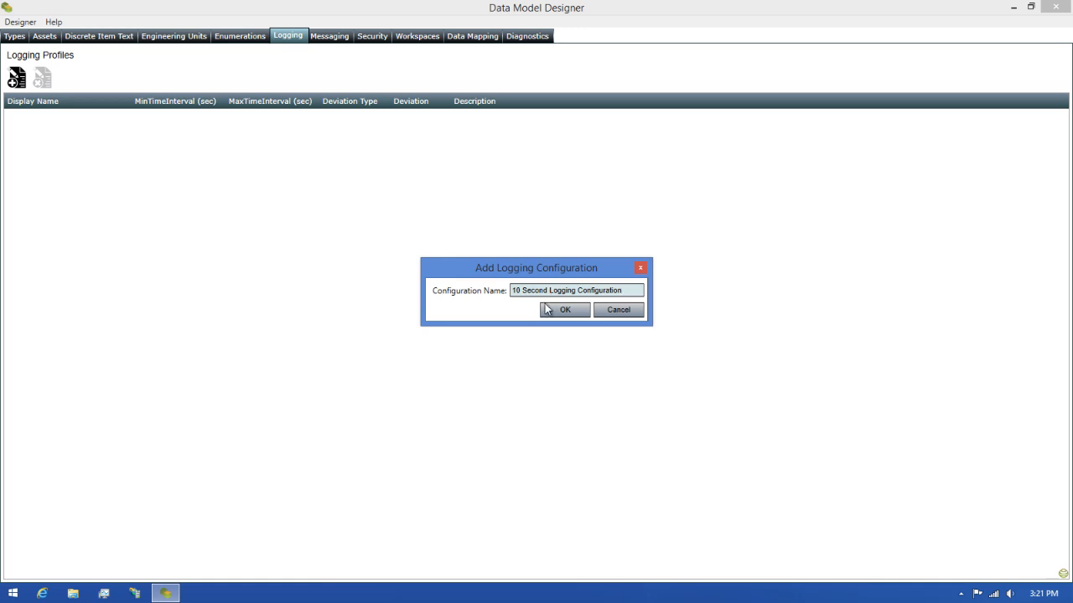
Create the logging profile "10 Second Logging Configuration" with a minimum time interval of 10 seconds and a maximum of 15 seconds
click(546, 310)
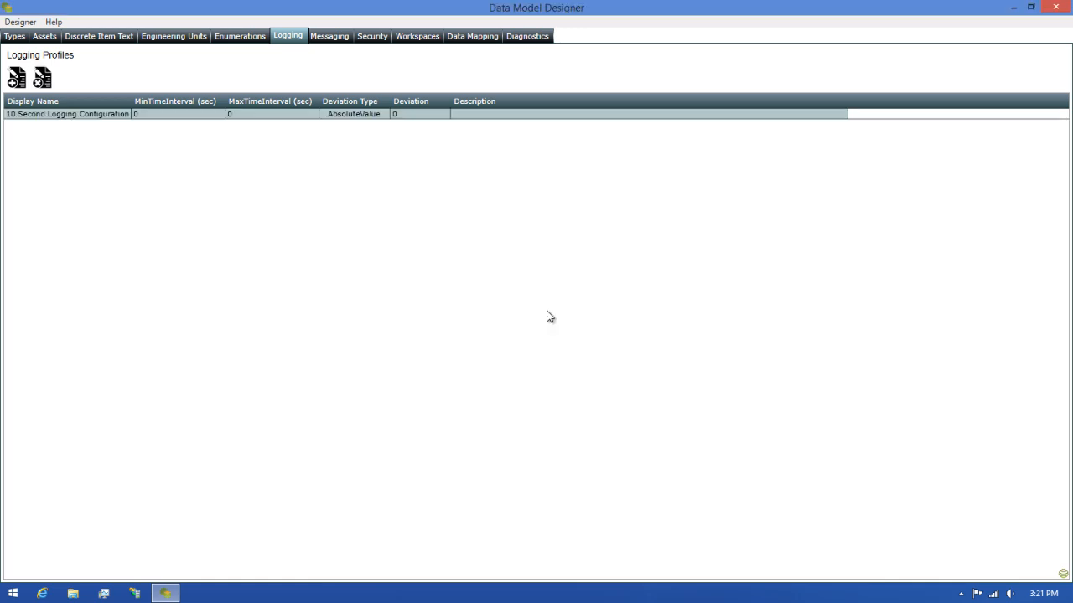
click(154, 116)
text(10)
key(Return)
click(256, 113)
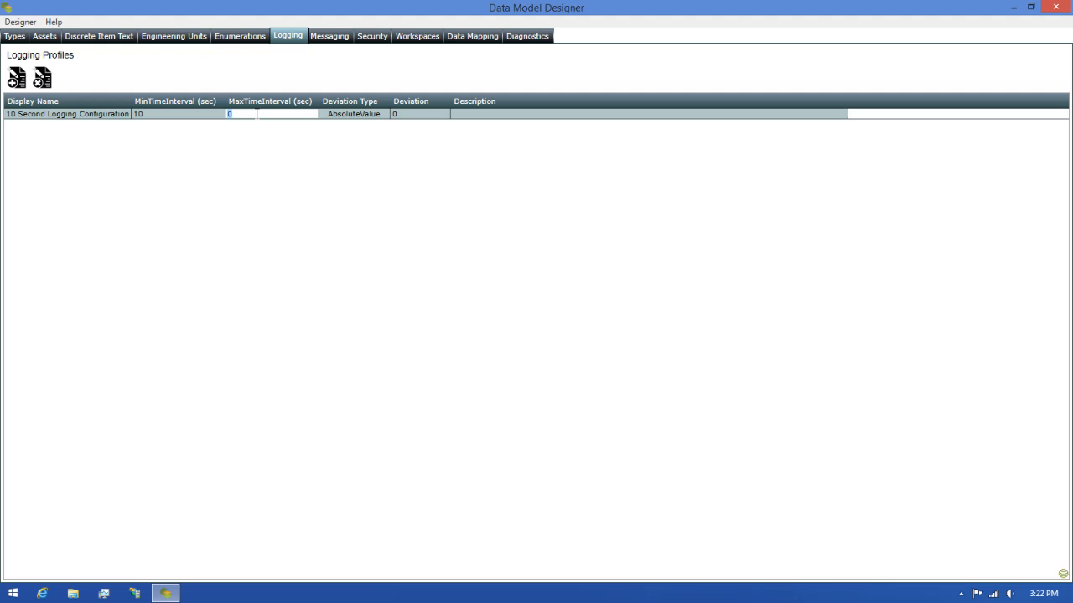
text(15)
key(Return)
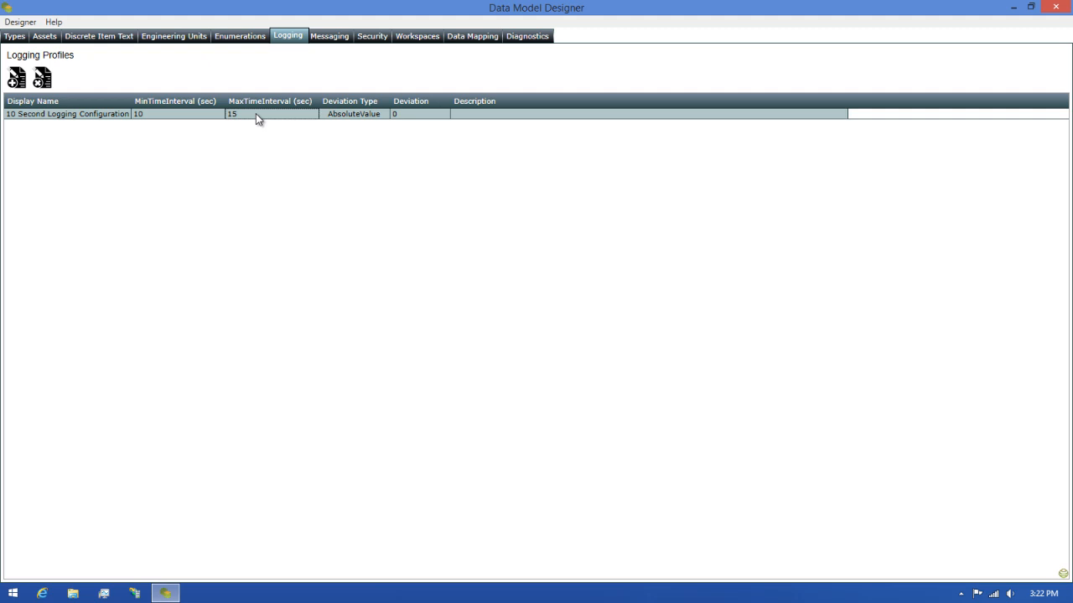
Keep the profile's deviation type as AbsoluteValue, set the deviation to 1, and describe it as "This configuration logs data every 10 seconds"
click(369, 117)
click(380, 119)
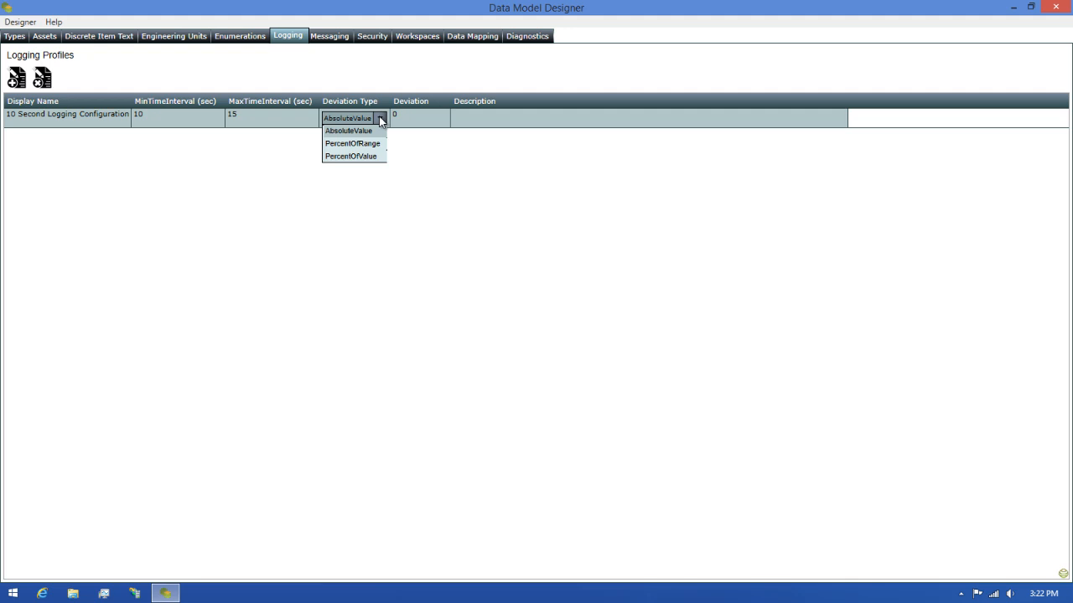
click(379, 117)
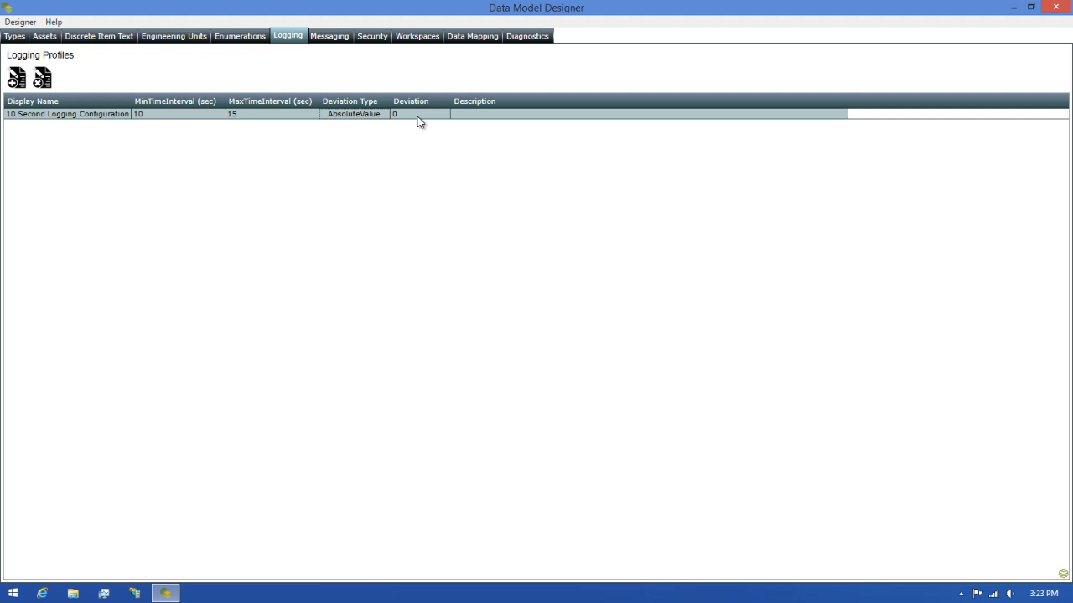
click(417, 114)
click(417, 113)
click(477, 115)
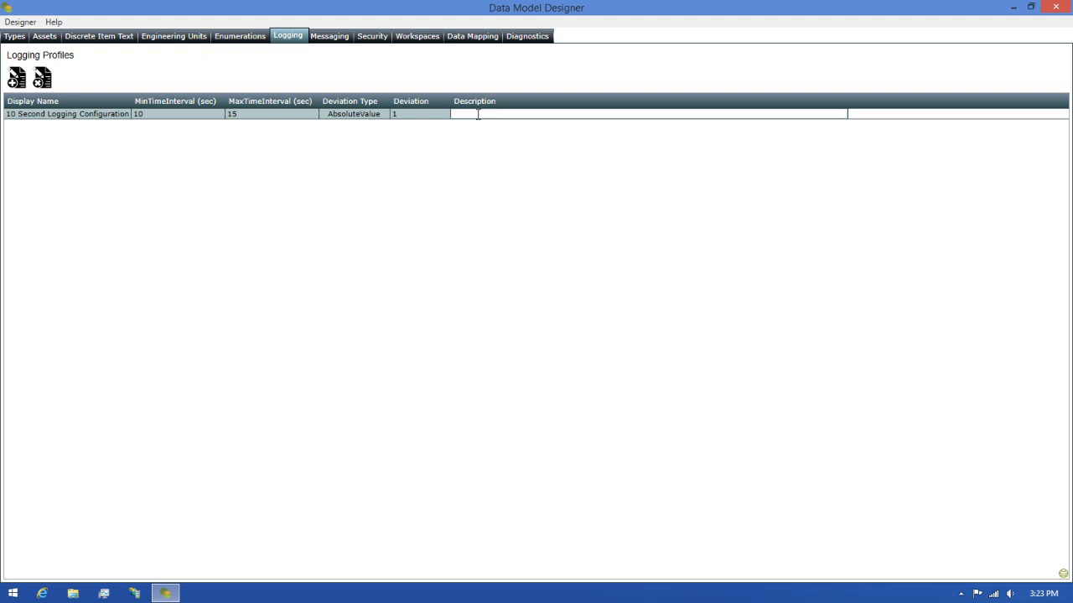
text(This configuration logs data every 10 seconds)
key(Return)
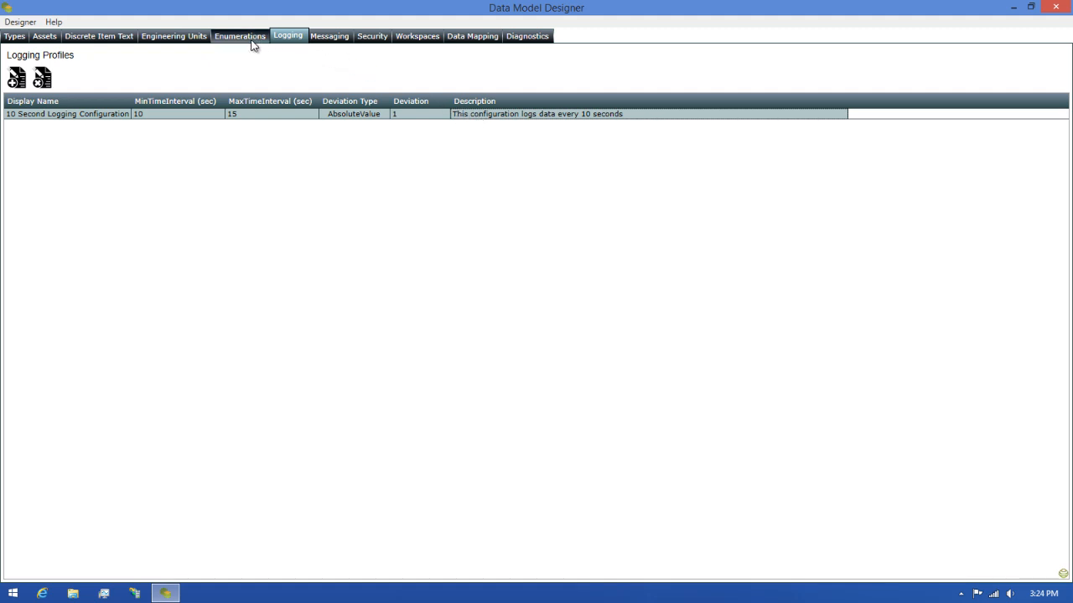
Enable historizing for the PSI property of asset Tank 001 and assign it the 10 Second Logging Configuration
click(40, 38)
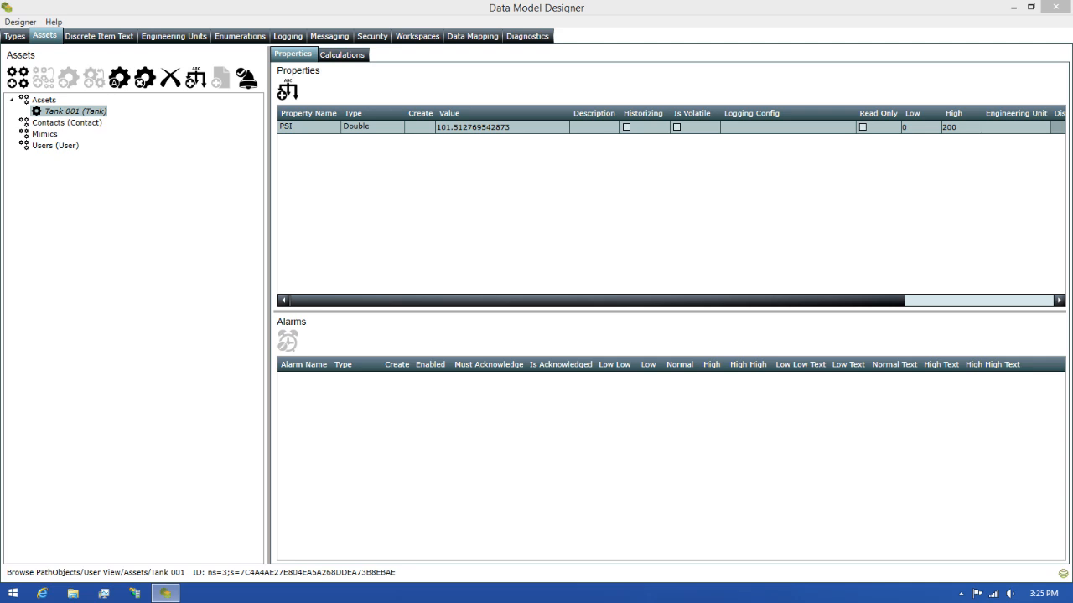
click(14, 36)
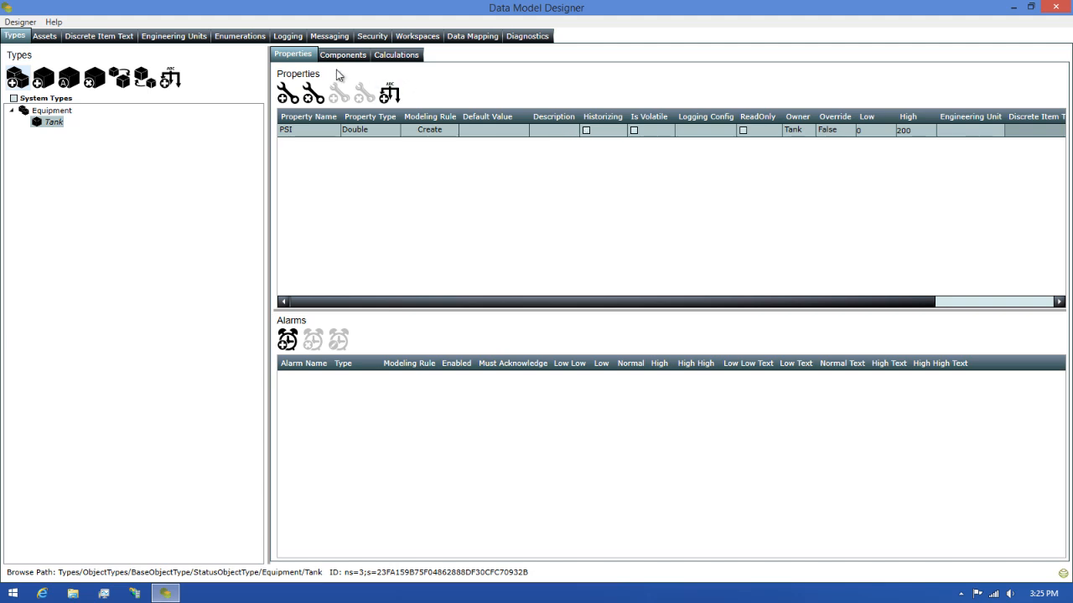
click(46, 38)
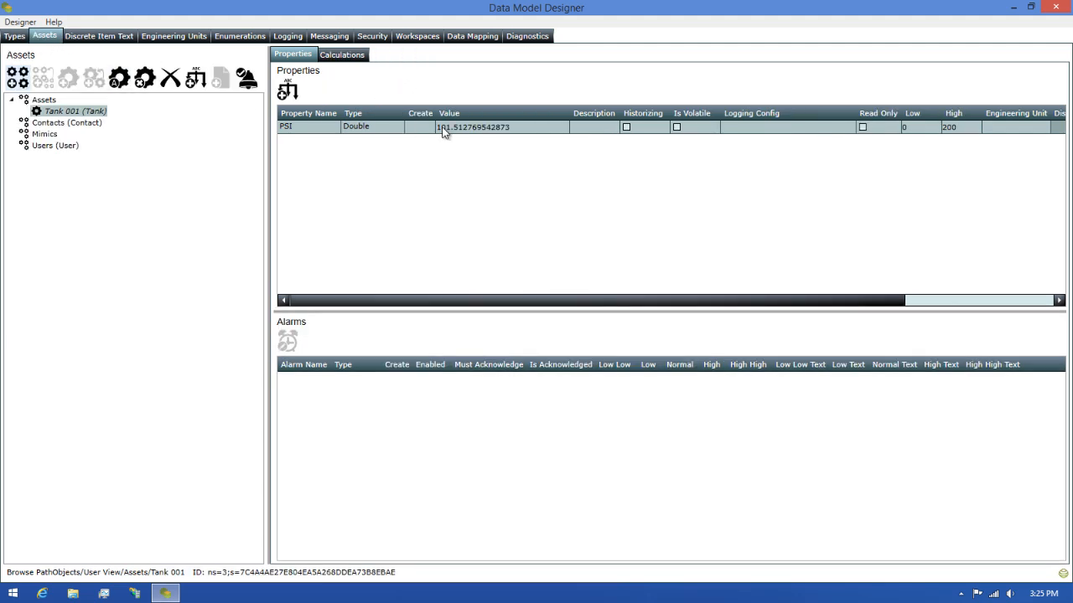
click(626, 127)
click(848, 130)
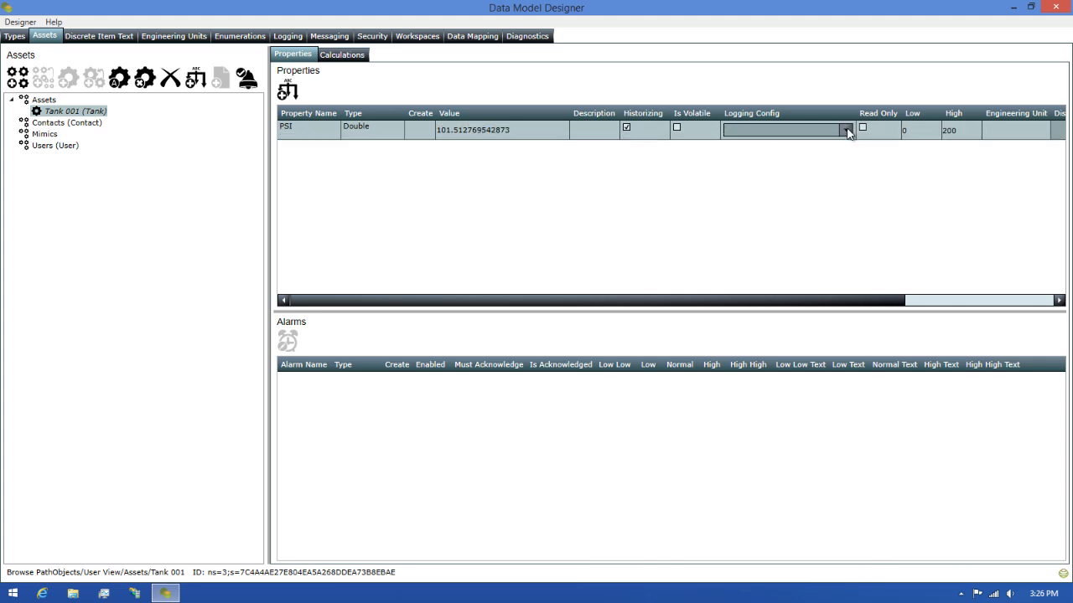
click(846, 131)
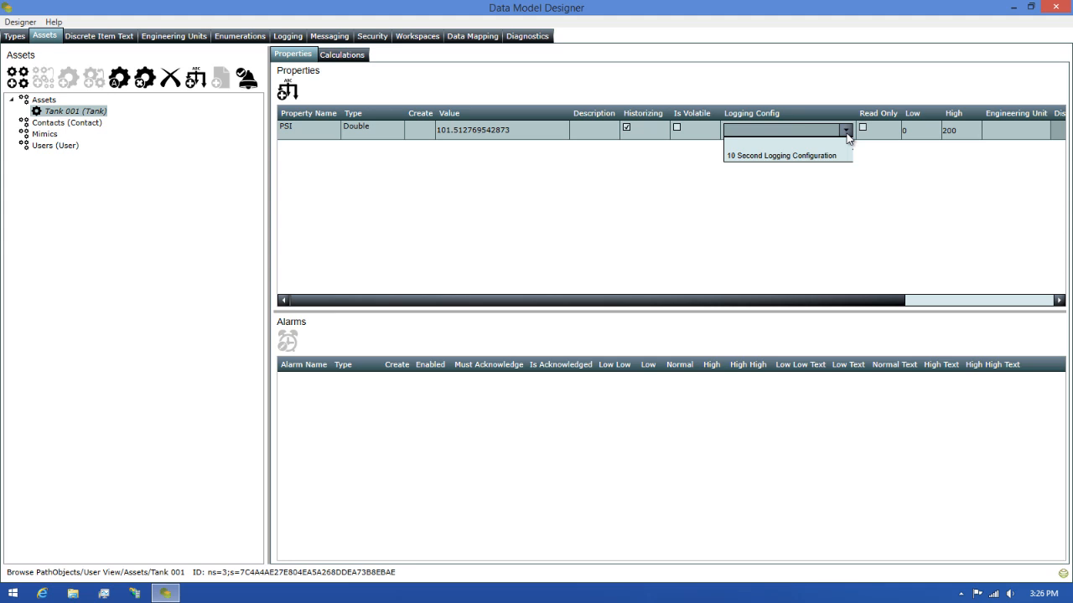
click(805, 156)
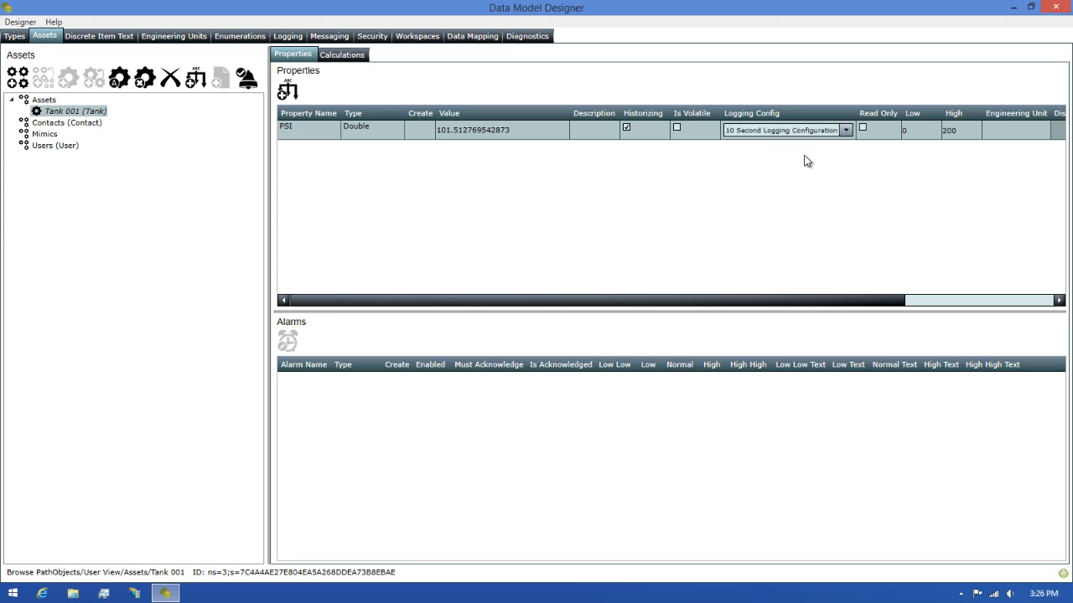
click(807, 161)
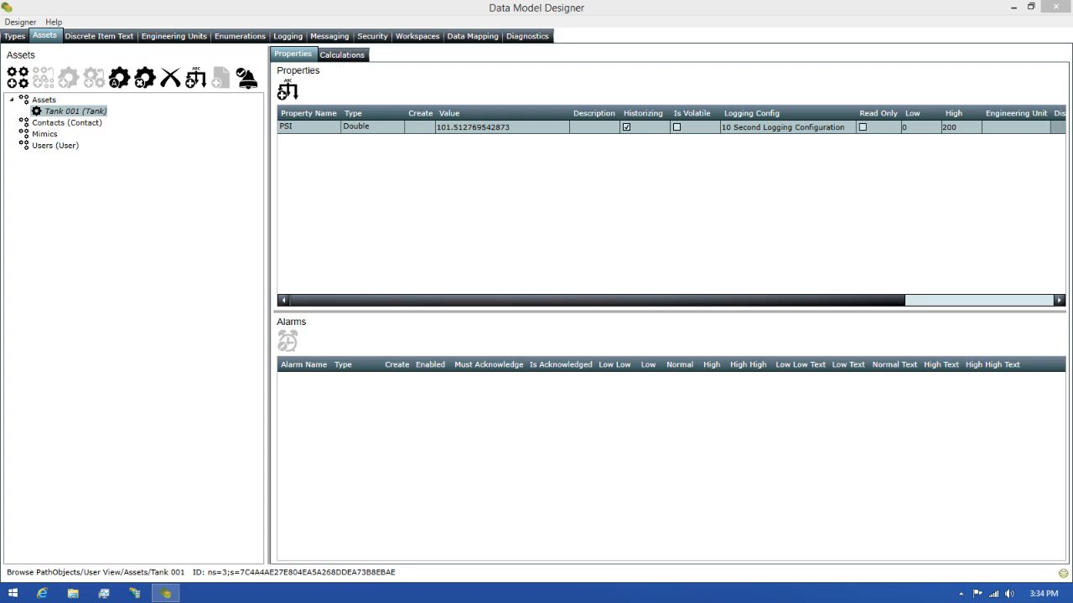
Launch Status Model Browser and connect to the Status server with the prefilled login settings
key(super)
text(model Designer)
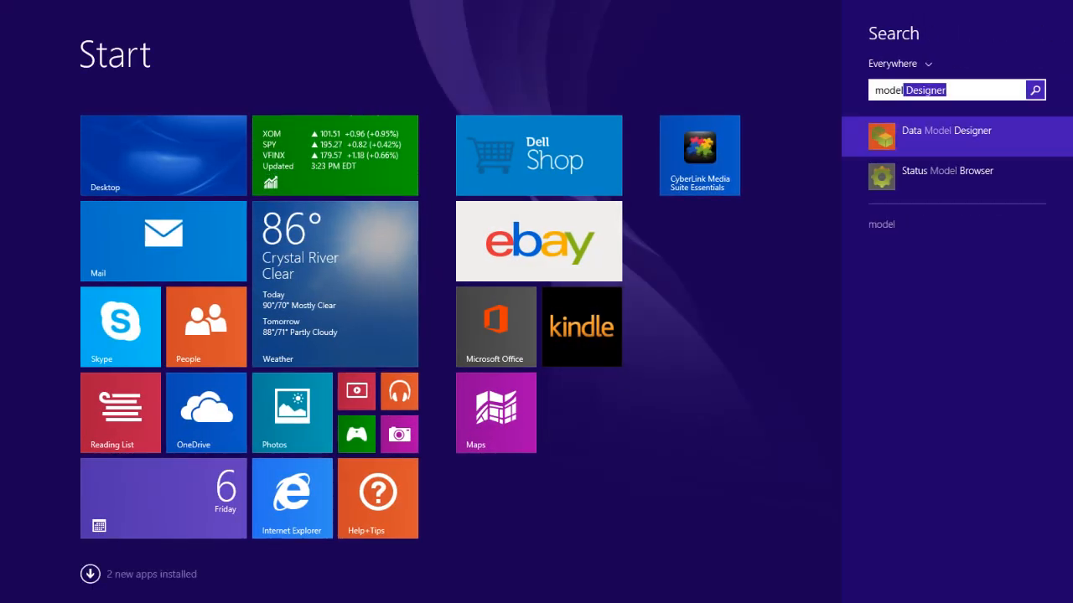
click(982, 173)
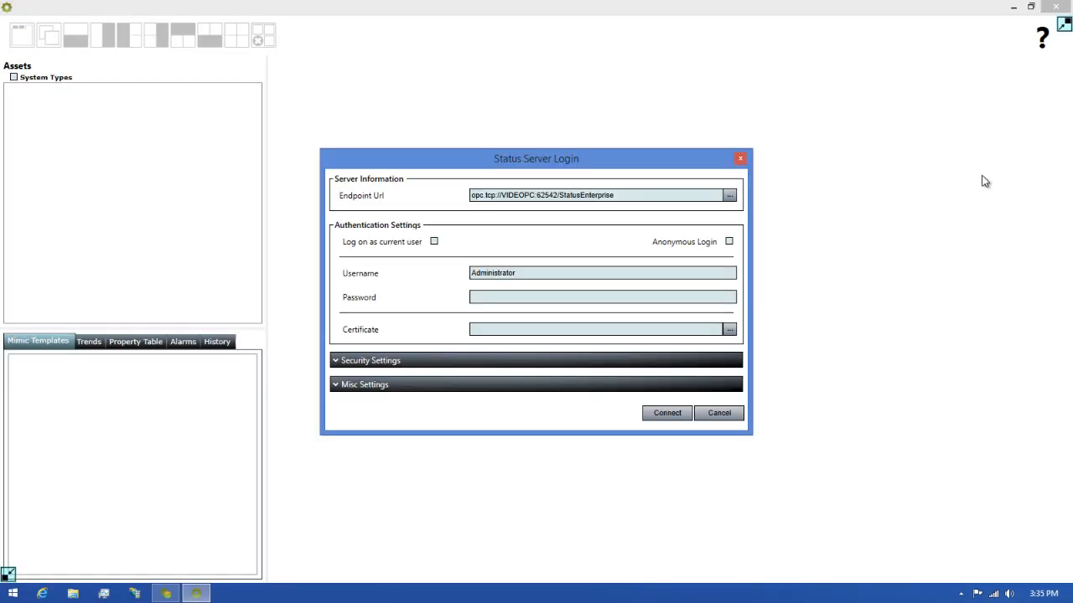
click(660, 416)
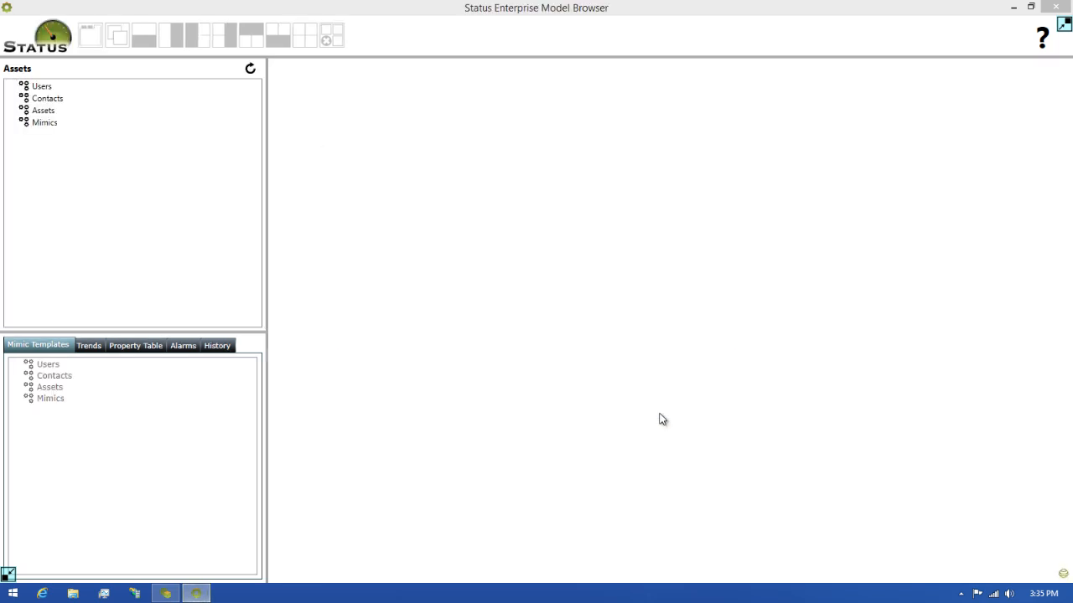
Open the logged PSI history of Tank 001 from the Assets group
double_click(45, 115)
click(56, 122)
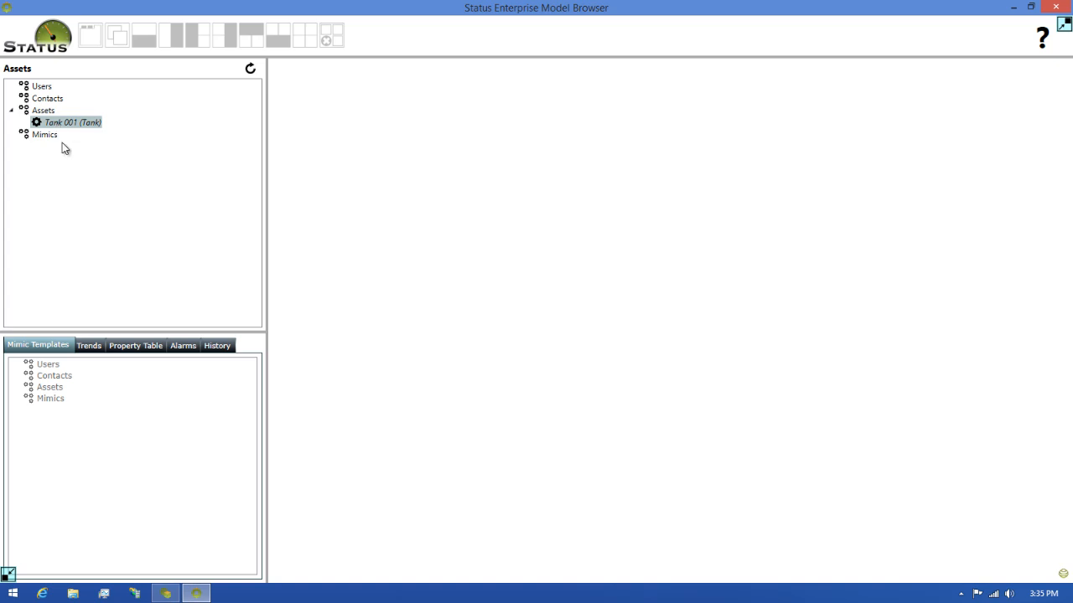
click(214, 346)
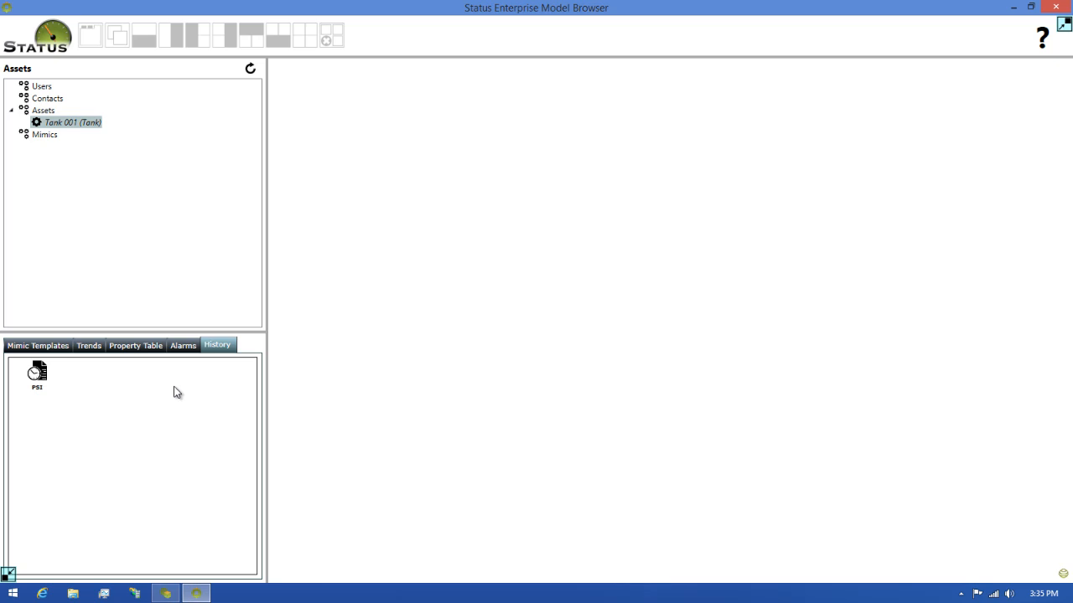
double_click(35, 376)
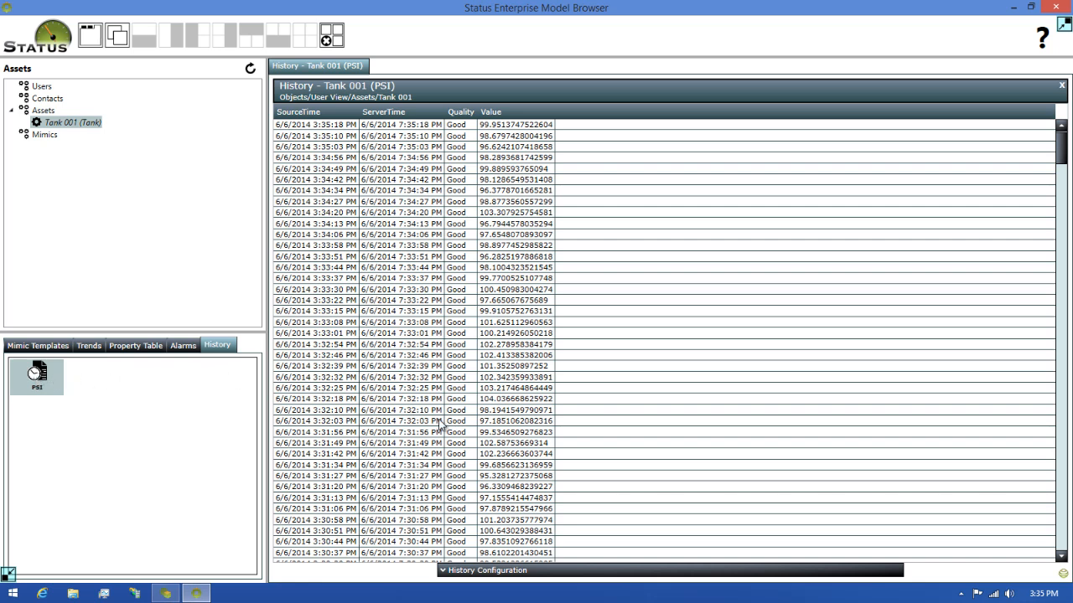
Rerun the PSI history query for the last 1 minute with interpolation turned off
click(645, 570)
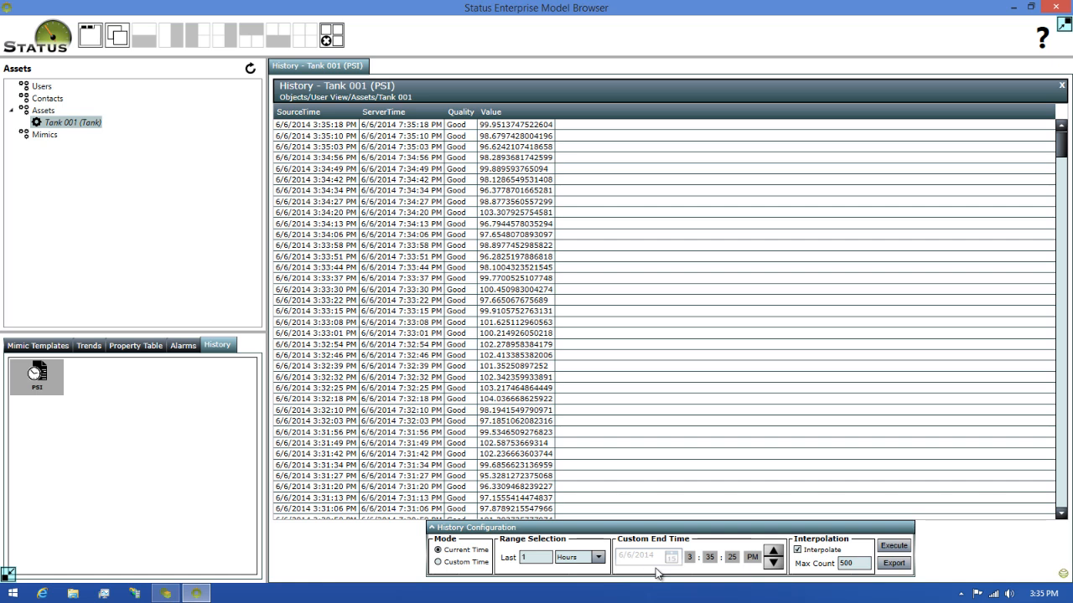
click(798, 550)
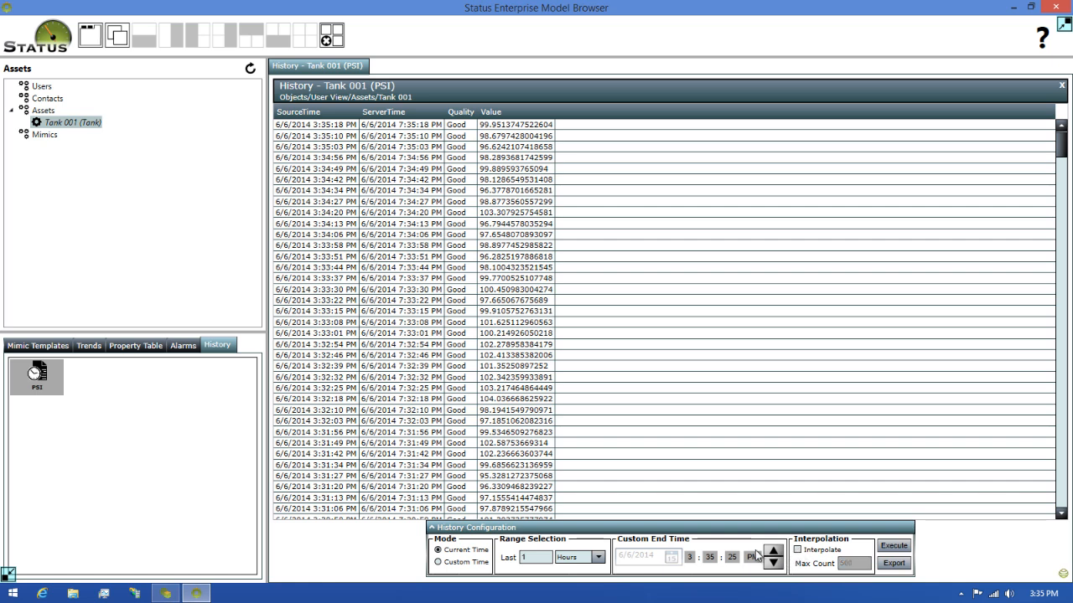
click(598, 559)
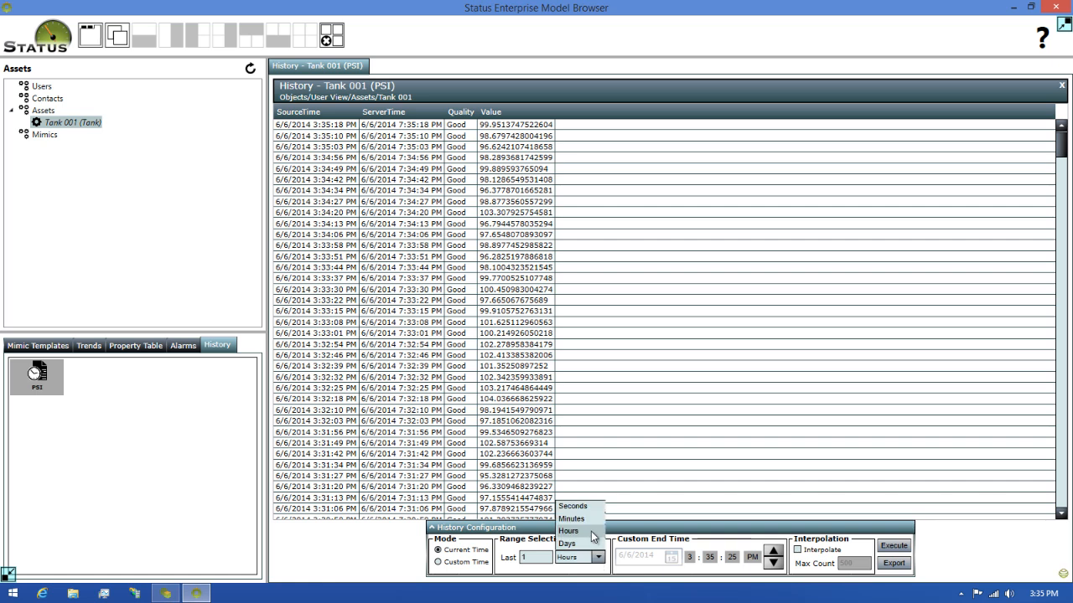
click(588, 520)
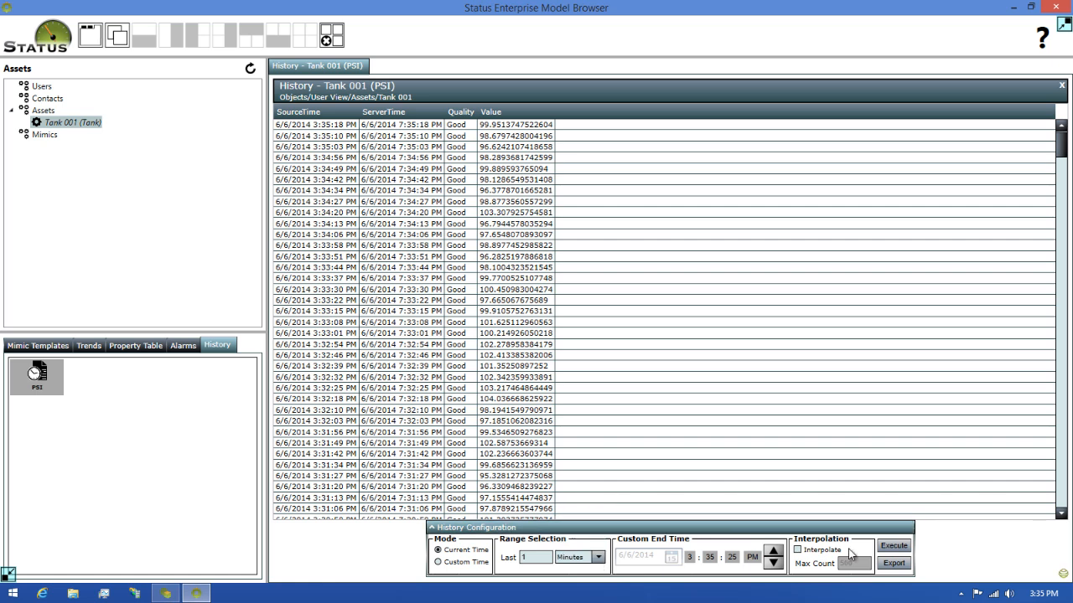
click(890, 546)
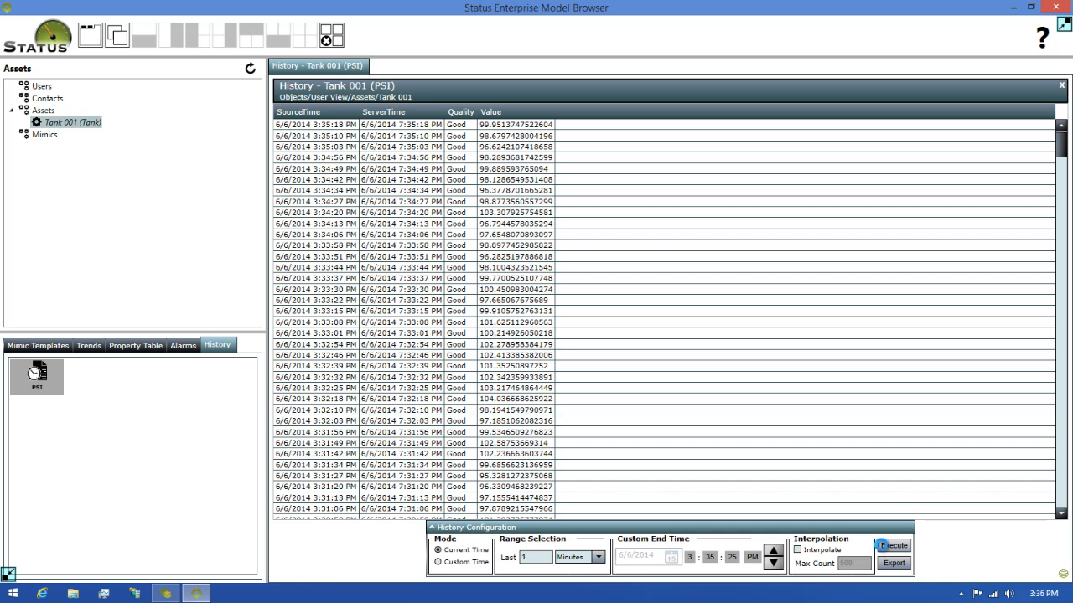